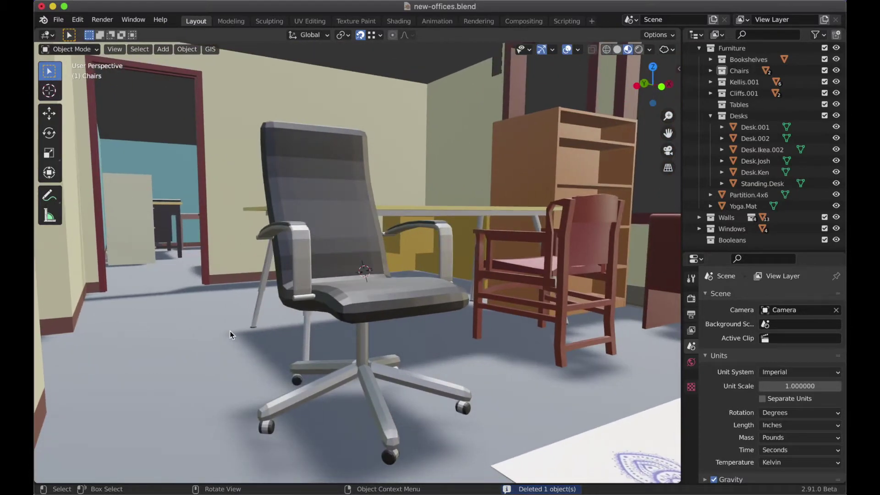
pyautogui.hscroll(-3, 229, 335)
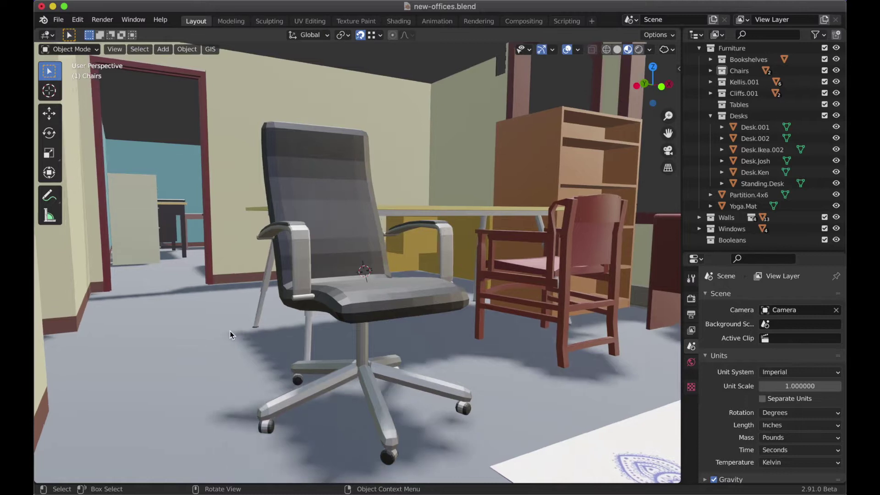
pyautogui.hscroll(-3, 230, 335)
pyautogui.hscroll(-3, 229, 335)
pyautogui.hscroll(-2, 230, 335)
pyautogui.hscroll(-2, 231, 334)
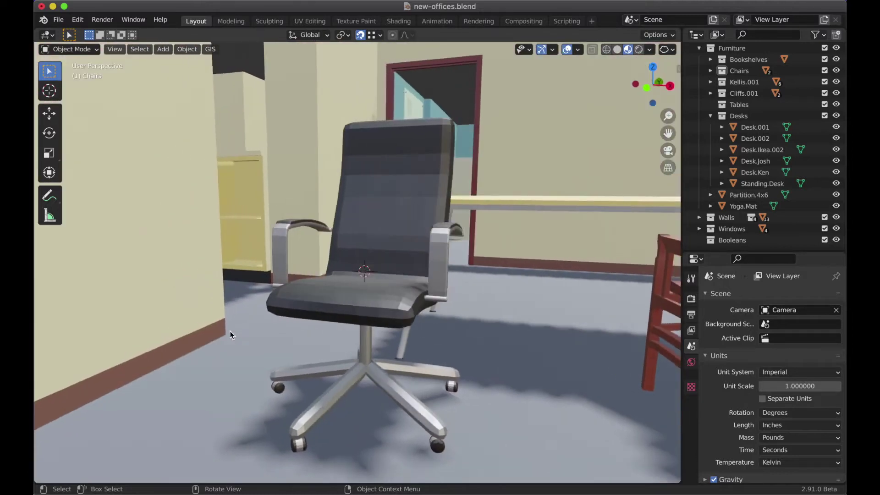
pyautogui.hscroll(-2, 230, 335)
pyautogui.hscroll(-2, 230, 335)
pyautogui.hscroll(-2, 231, 335)
pyautogui.hscroll(-2, 230, 335)
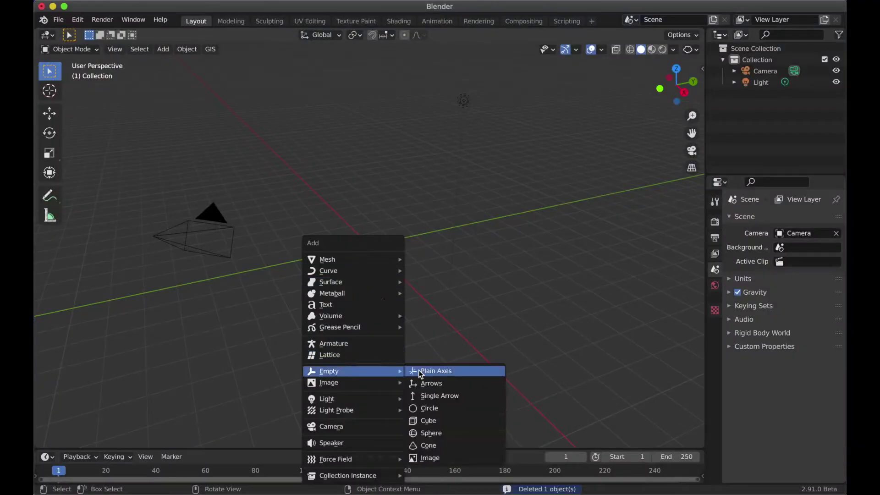
# Add an empty and load the chair6.ply point cloud onto it with Point Cloud Visualizer
pyautogui.click(454, 369)
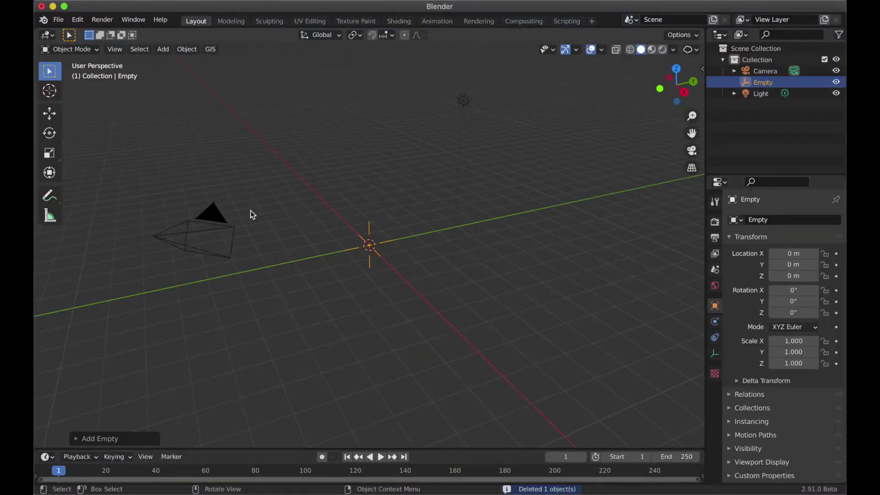
pyautogui.click(700, 67)
pyautogui.click(699, 202)
pyautogui.click(684, 79)
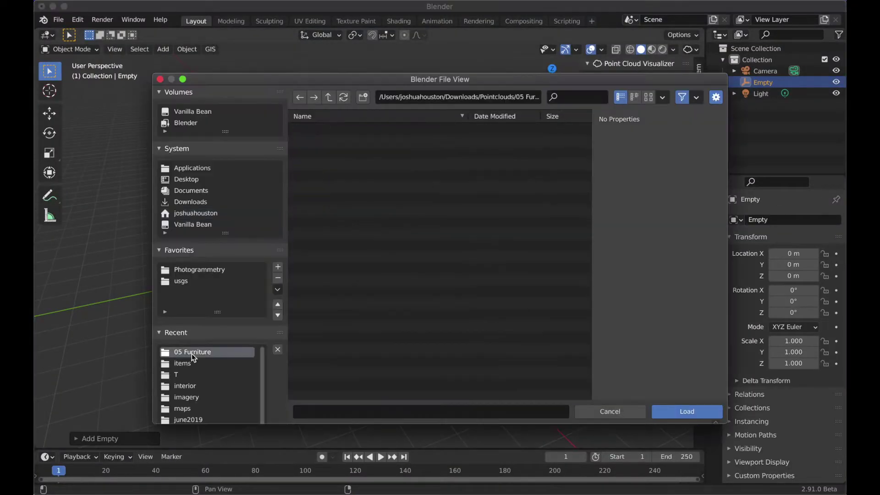
pyautogui.doubleClick(320, 152)
# Rotate the cloud 90° on X, then turn it around Z to square the chair to the grid
pyautogui.press('3')
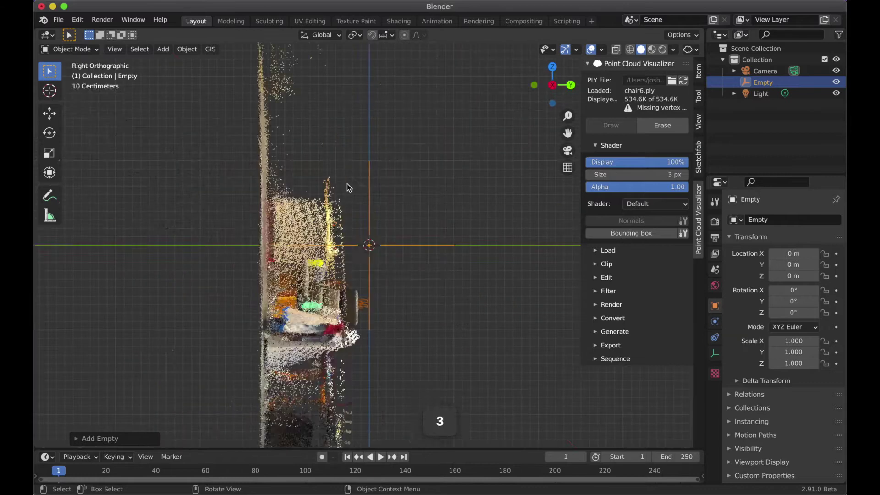
pyautogui.press('r')
pyautogui.press('x')
pyautogui.press('Return')
pyautogui.press('7')
pyautogui.press('r')
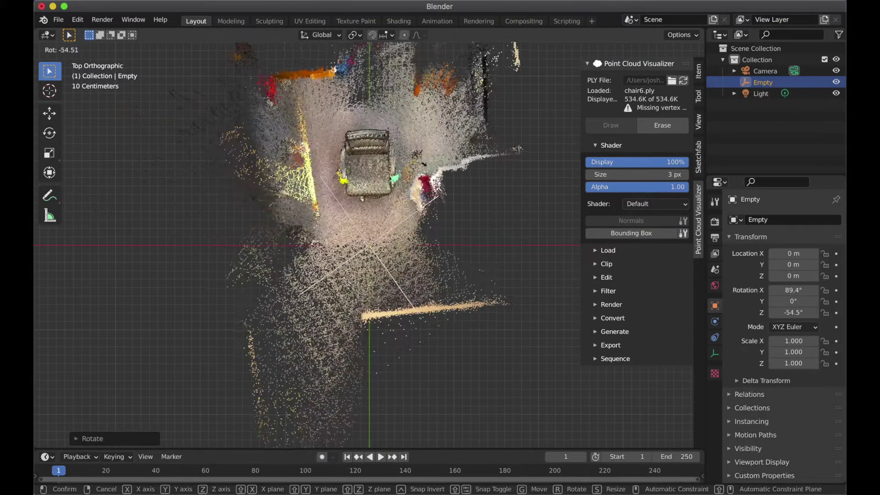
pyautogui.click(423, 164)
# Move the cloud along Y and raise it so the chair's floor meets the grid
pyautogui.press('g')
pyautogui.click(424, 239)
pyautogui.press('3')
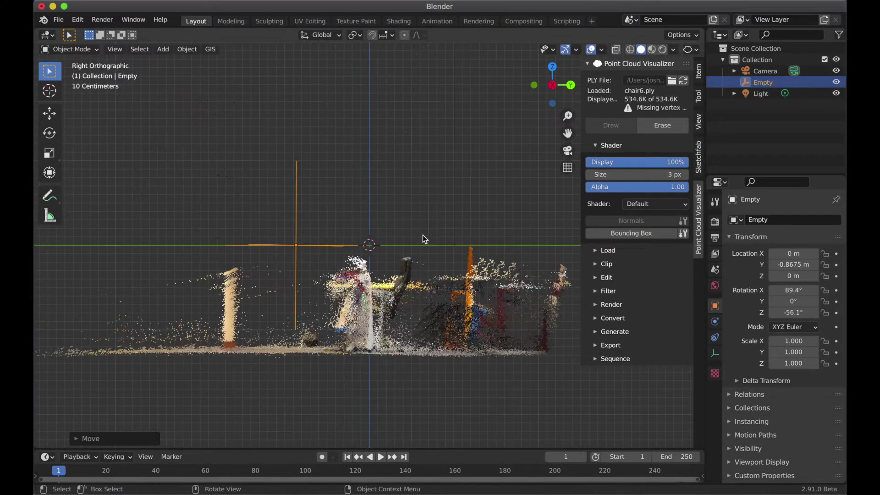
pyautogui.press('g')
pyautogui.click(417, 133)
# Correct the cloud's small tilts so it stands level, then center the chair in top view
pyautogui.press('r')
pyautogui.press('Return')
pyautogui.press('1')
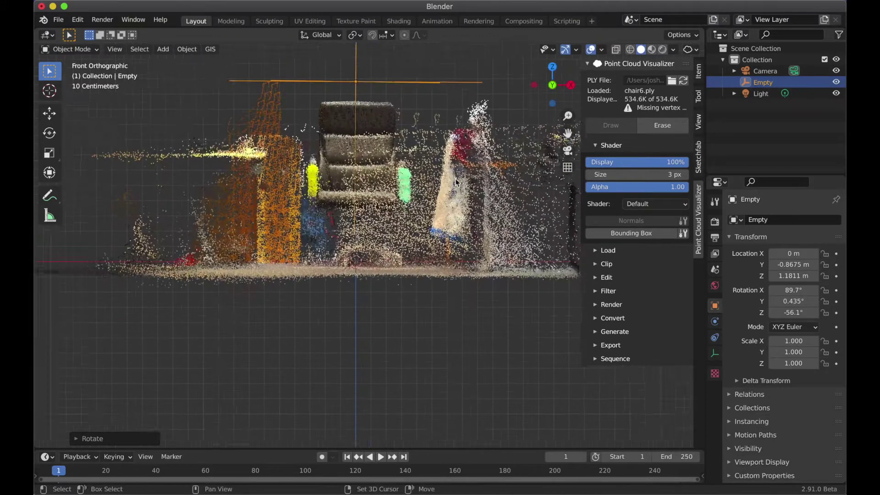
pyautogui.press('r')
pyautogui.click(460, 344)
pyautogui.press('7')
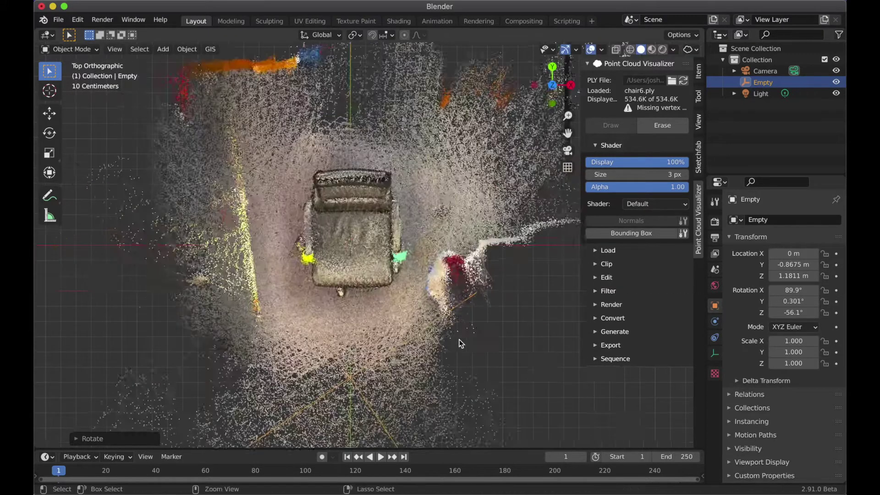
pyautogui.keyDown('shift'); pyautogui.moveTo(460, 345); pyautogui.dragTo(628, 61, button='middle'); pyautogui.keyUp('shift')
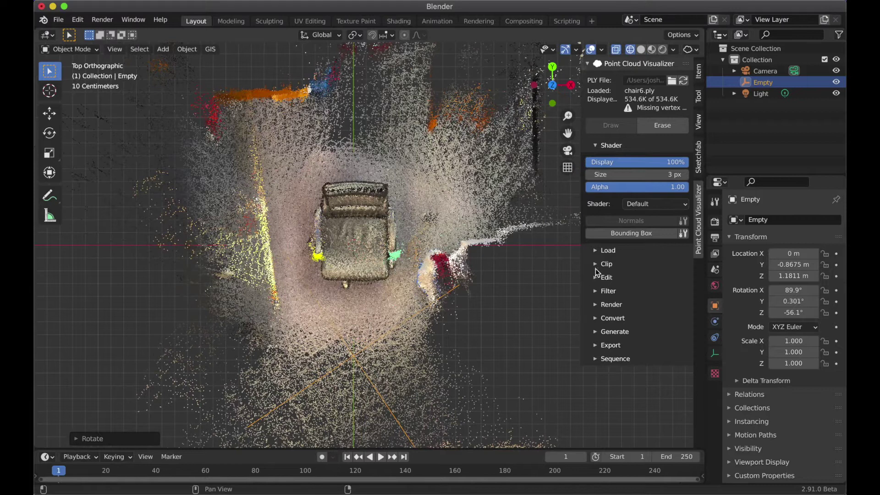
# Trim the chair6 cloud down to the chair's points and apply the edit
pyautogui.click(615, 389)
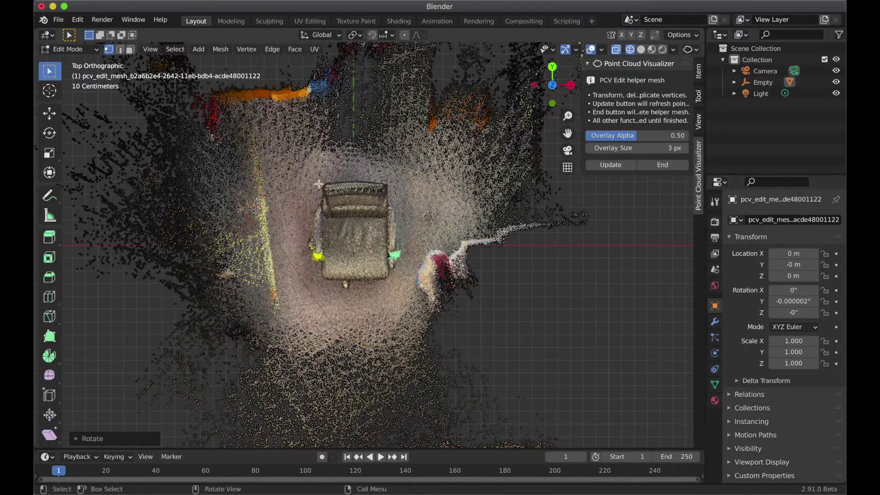
pyautogui.moveTo(406, 293); pyautogui.dragTo(403, 297, button='middle')
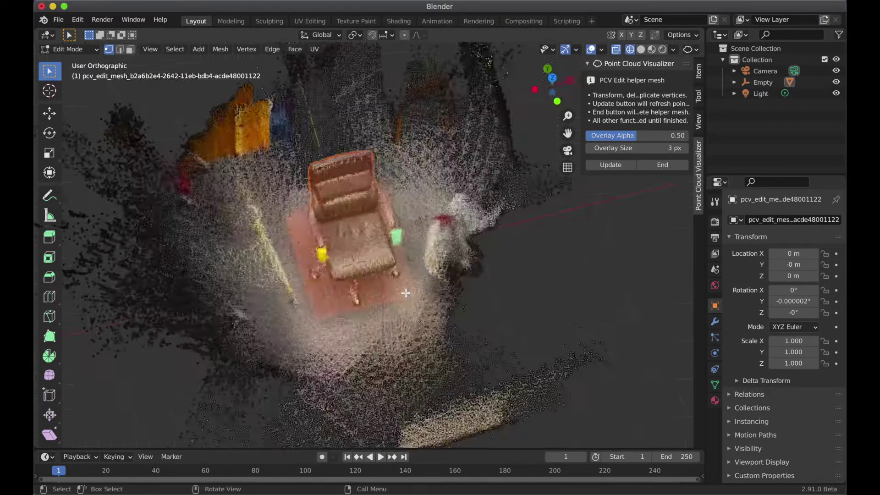
pyautogui.press('Tab')
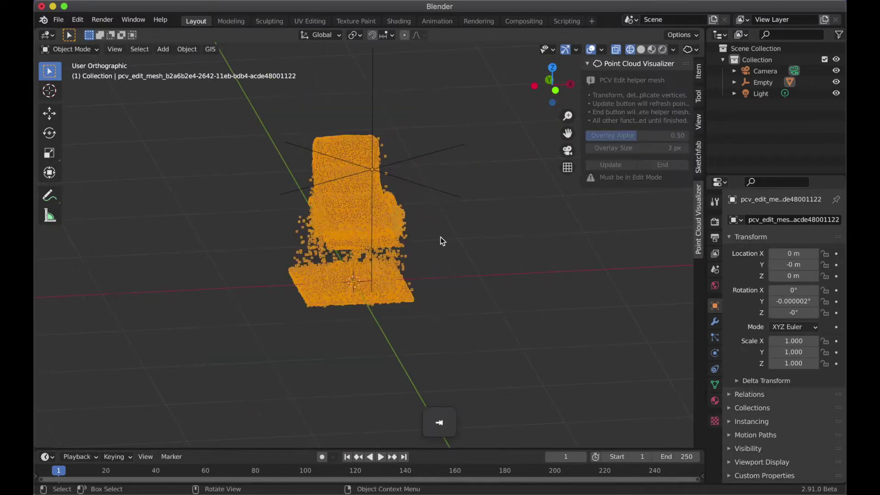
pyautogui.click(662, 164)
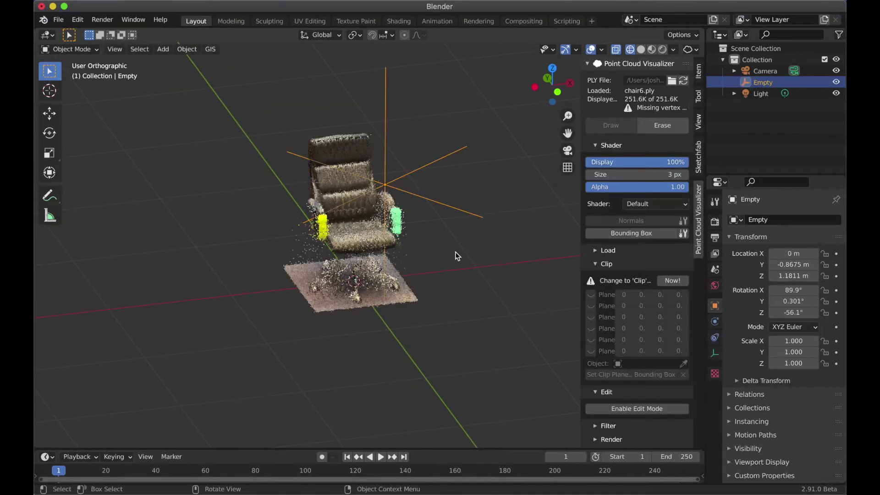
# Frame the chair cloud from the side and bring up the cube's modifier list
pyautogui.press('KP_1')
pyautogui.scroll(3, 412, 261)
pyautogui.press('KP_3')
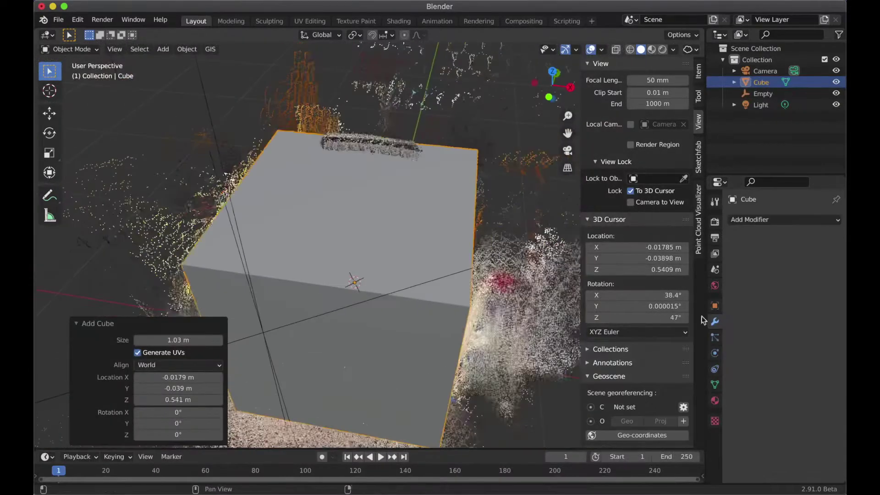
pyautogui.click(783, 219)
# Add a Mirror modifier to the cube, enter Edit Mode and set it to display as wire
pyautogui.click(599, 338)
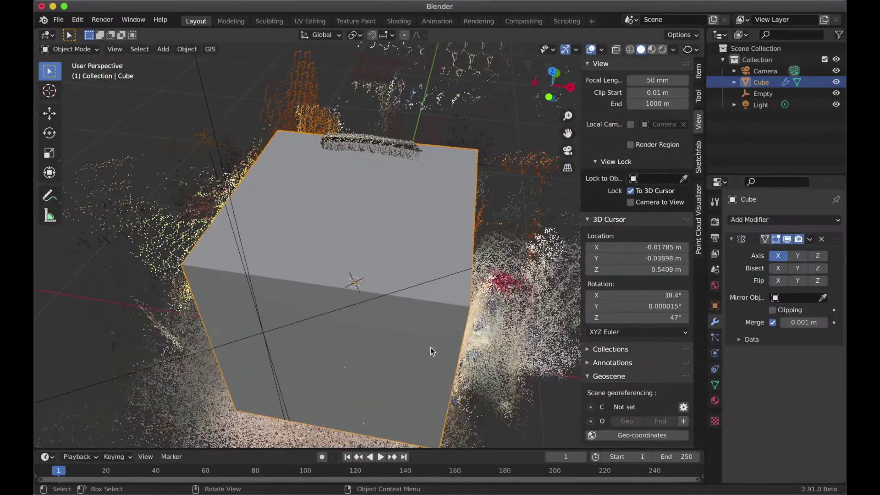
pyautogui.press('Tab')
pyautogui.moveTo(432, 351); pyautogui.dragTo(347, 295, button='middle')
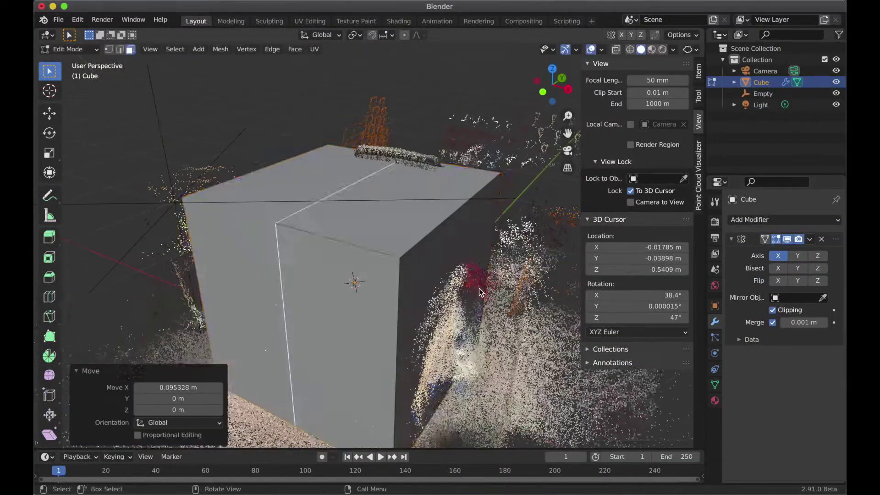
pyautogui.click(715, 306)
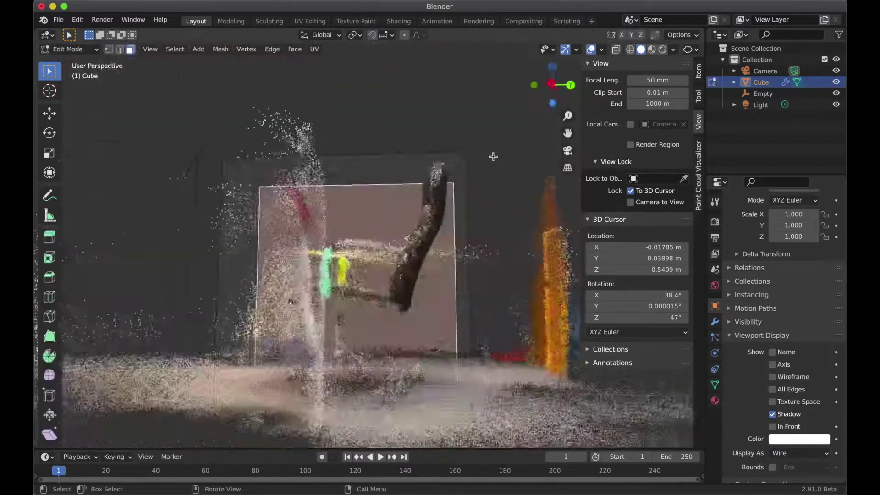
# Cut a new edge loop across the mirrored box
pyautogui.hotkey('ctrl', 'r')
pyautogui.click(341, 259)
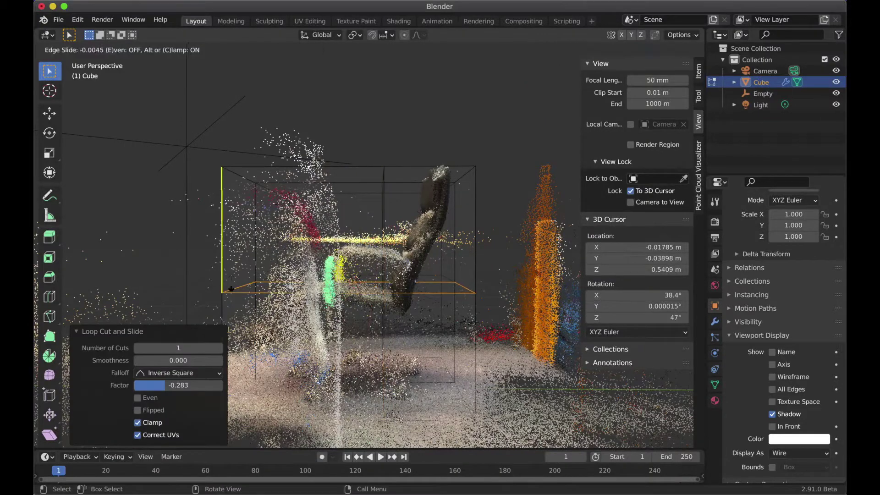
pyautogui.click(231, 289)
pyautogui.moveTo(231, 289)
pyautogui.mouseDown(button='middle')
pyautogui.moveTo(359, 255)
pyautogui.moveTo(372, 261)
pyautogui.mouseUp(button='middle')
pyautogui.press('KP_1')
# Shift the selected edges along X, then along Y onto the chair's backrest
pyautogui.press('g')
pyautogui.press('x')
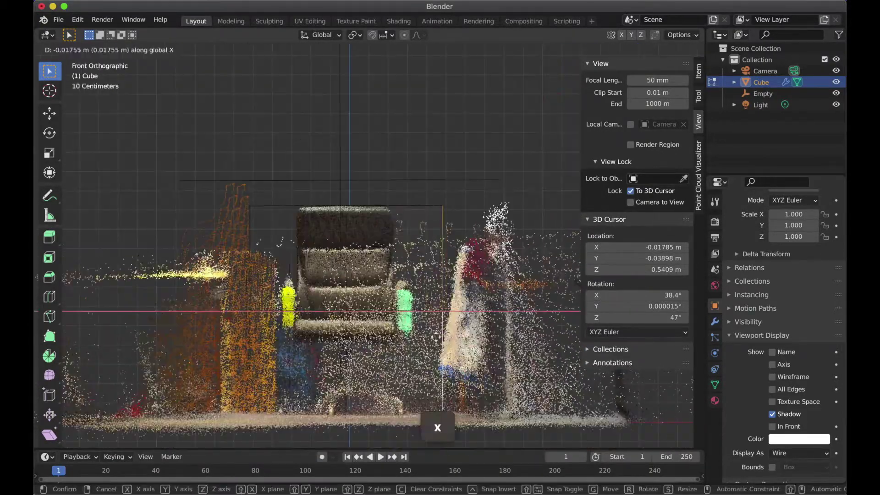
pyautogui.click(430, 414)
pyautogui.moveTo(330, 353)
pyautogui.mouseDown(button='middle')
pyautogui.moveTo(430, 414)
pyautogui.moveTo(440, 289)
pyautogui.moveTo(479, 188)
pyautogui.mouseUp(button='middle')
pyautogui.press('g')
pyautogui.press('y')
pyautogui.click(465, 255)
# Check the side fit, nudge the edges along Y again, and show the Navigation preferences
pyautogui.press('KP_3')
pyautogui.press('KP_3')
pyautogui.press('g')
pyautogui.press('y')
pyautogui.click(419, 193)
pyautogui.moveTo(419, 193); pyautogui.dragTo(395, 82, button='middle')
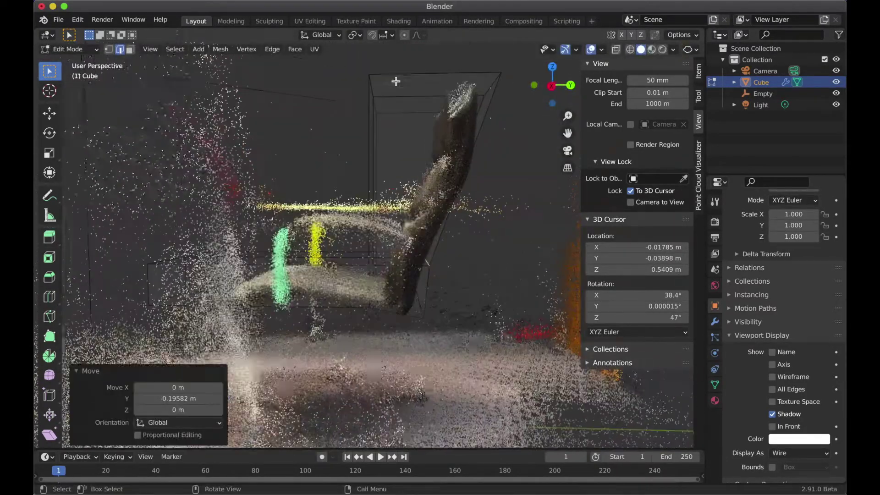
pyautogui.hotkey('ctrl', ',')
pyautogui.click(82, 76)
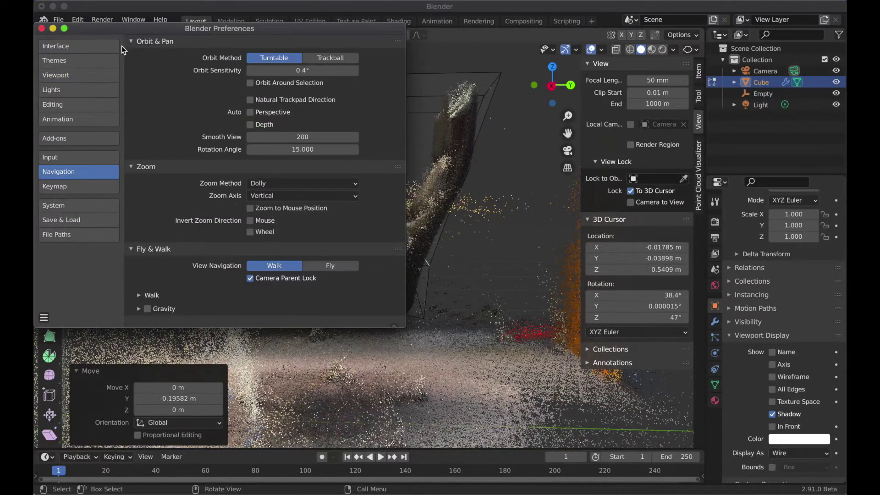
# Close Preferences and move the selected seat vertices along Y
pyautogui.click(42, 28)
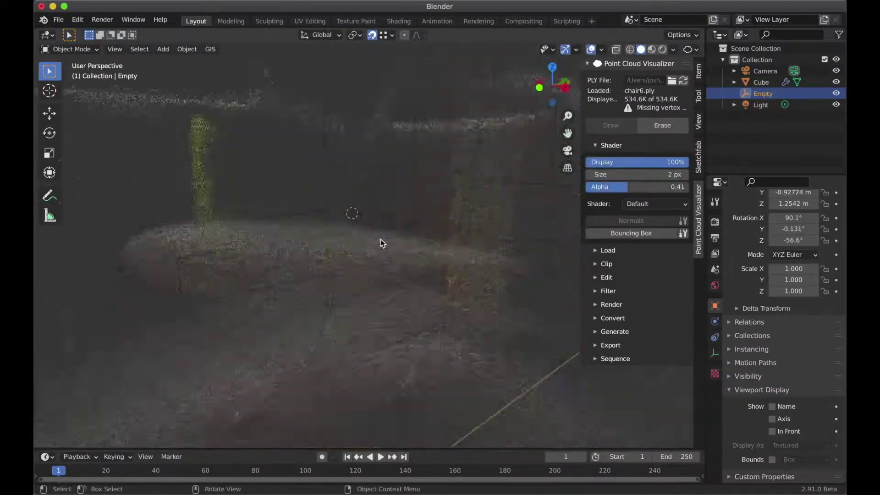
pyautogui.click(381, 242)
pyautogui.press('Tab')
pyautogui.press('g')
pyautogui.press('y')
pyautogui.click(395, 194)
pyautogui.press('KP_3')
# In side view, slide a seat-profile vertex and move vertices front-to-back along Y
pyautogui.press('g')
pyautogui.press('g')
pyautogui.click(500, 94)
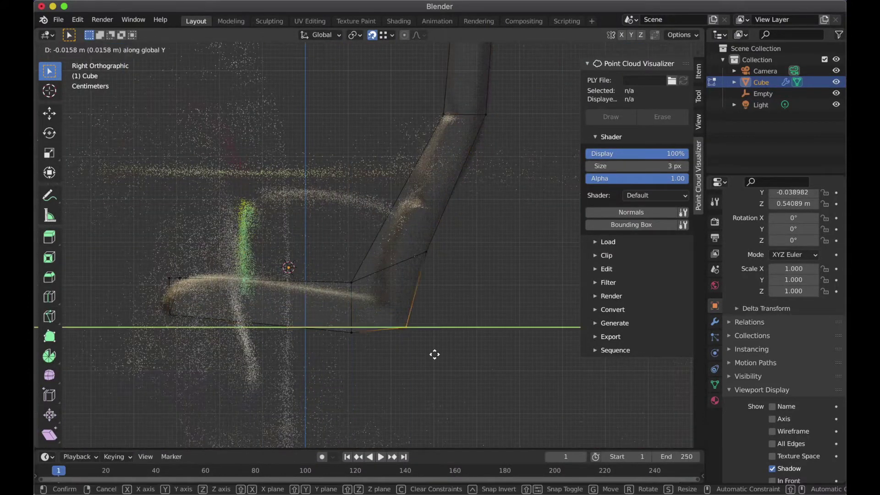
pyautogui.press('KP_3')
pyautogui.press('g')
pyautogui.press('y')
pyautogui.click(471, 170)
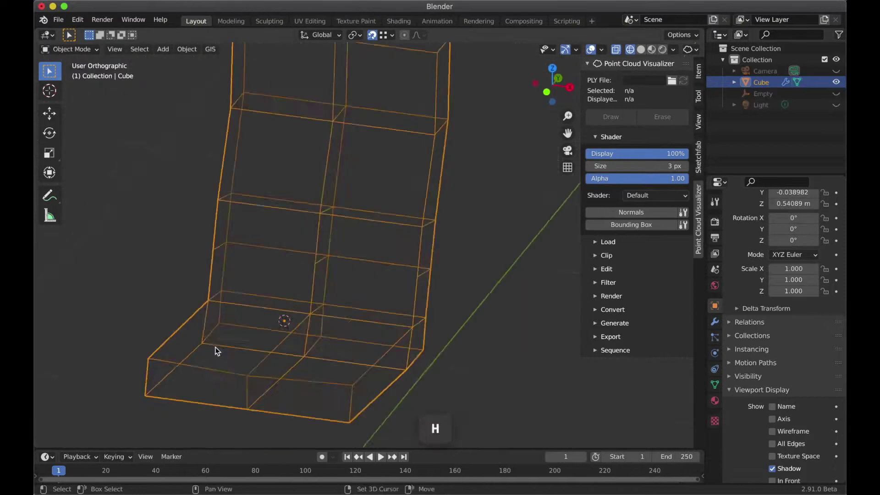
# Slide a new edge loop along the seat to follow the scan, then exit Edit Mode
pyautogui.moveTo(216, 351); pyautogui.dragTo(403, 295, button='middle')
pyautogui.press('Tab')
pyautogui.click(470, 256)
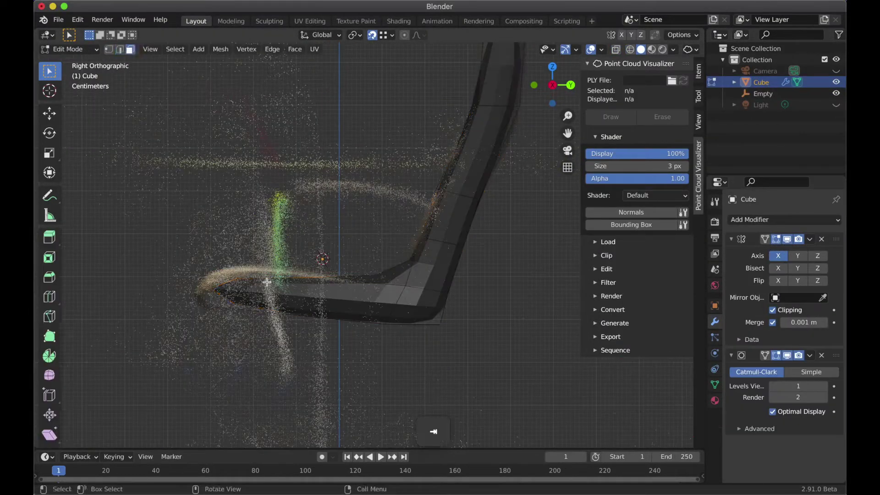
pyautogui.press('g')
pyautogui.press('g')
pyautogui.click(239, 296)
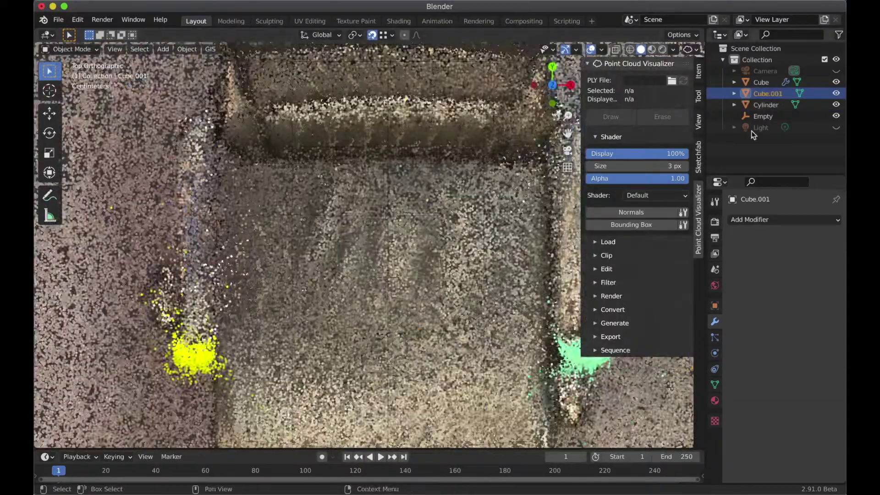
pyautogui.press('Tab')
# Add an empty to drive the leg array and scale it, including along X
pyautogui.hotkey('shift', 'a')
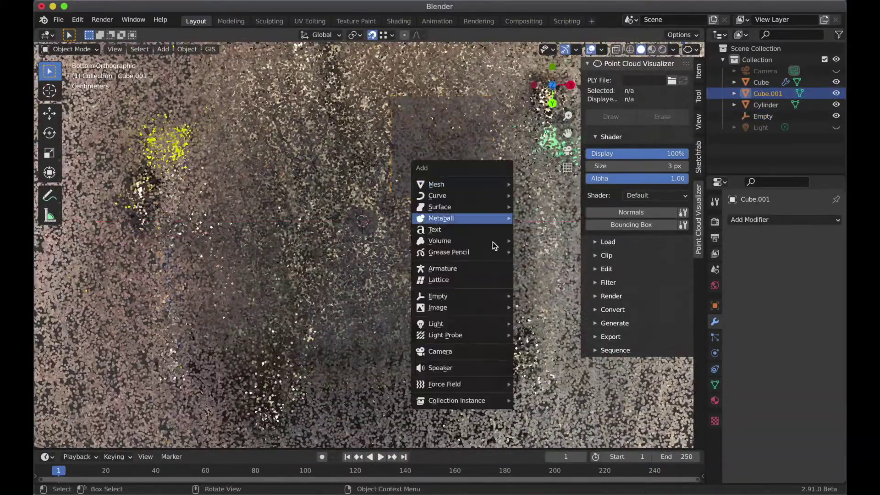
pyautogui.click(491, 246)
pyautogui.press('s')
pyautogui.click(150, 324)
pyautogui.press('s')
pyautogui.press('x')
pyautogui.press('x')
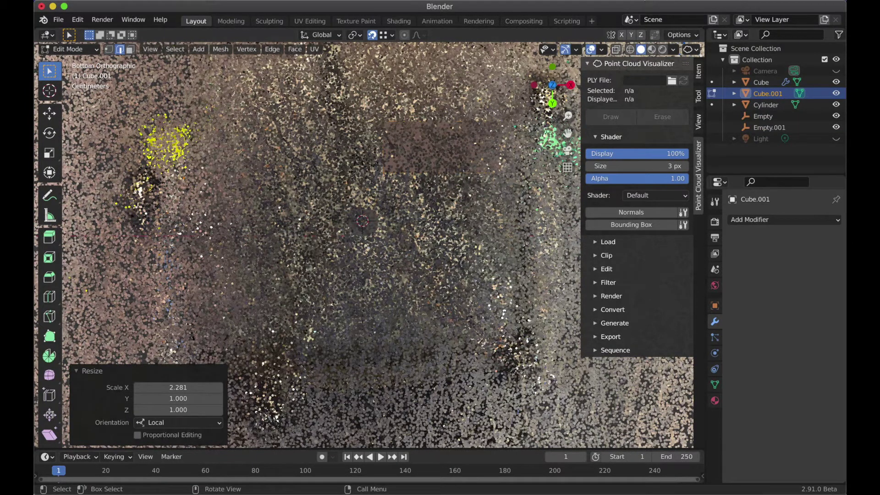
# Add a small cube at the base center and stretch it along X into a leg
pyautogui.hotkey('shift', 'a')
pyautogui.click(413, 232)
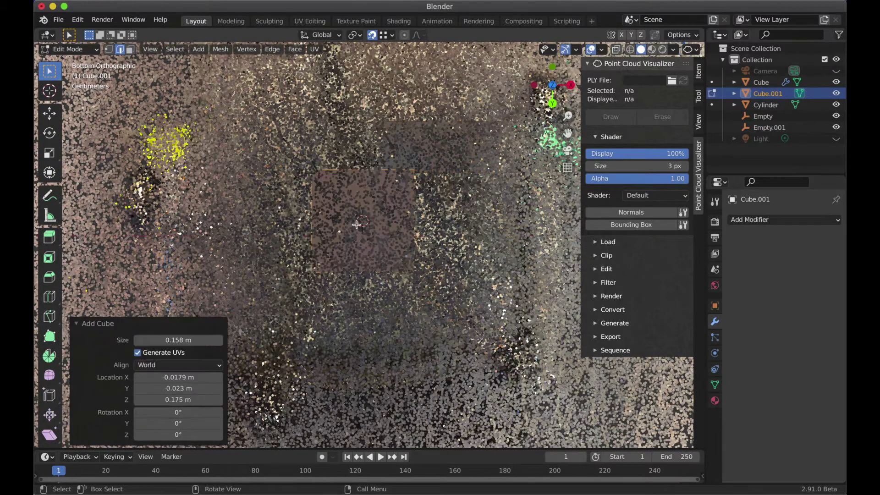
pyautogui.press('s')
pyautogui.click(353, 223)
pyautogui.press('s')
pyautogui.press('x')
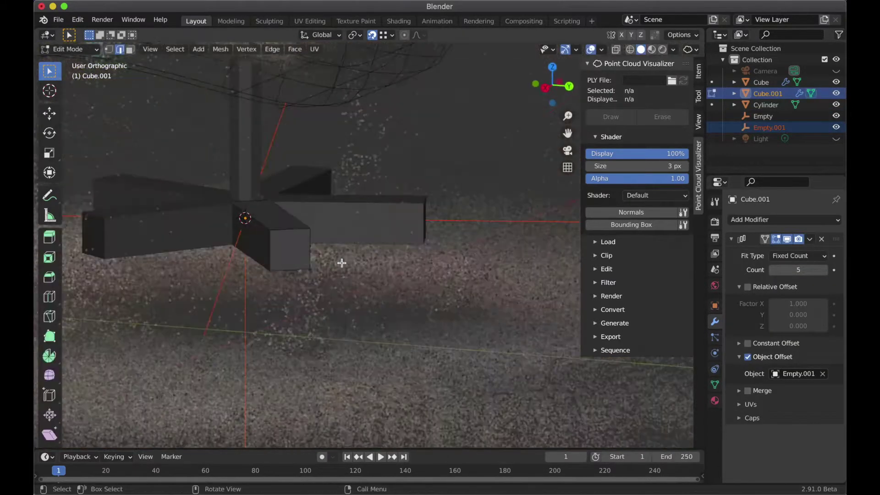
# Smooth the leg with level-1 subdivision and extrude its end face along X
pyautogui.hotkey('ctrl', '1')
pyautogui.press('Tab')
pyautogui.hotkey('ctrl', 'r')
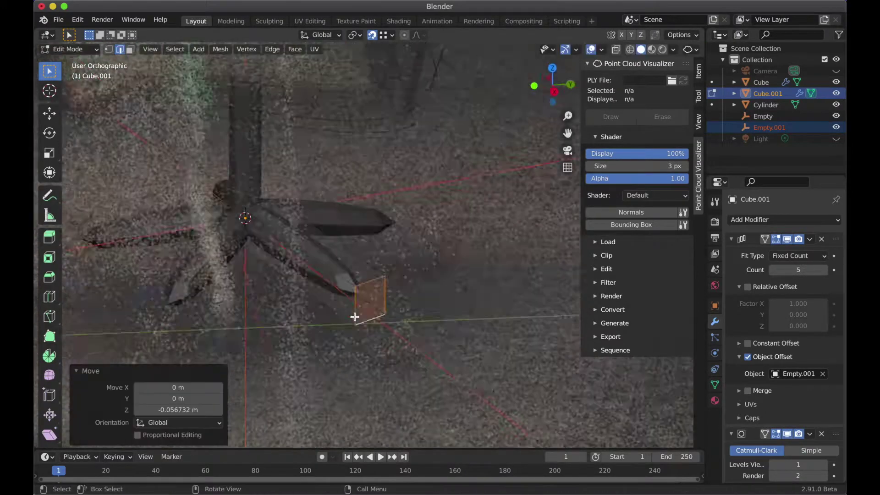
pyautogui.moveTo(404, 307); pyautogui.dragTo(424, 308, button='middle')
pyautogui.press('e')
pyautogui.press('x')
pyautogui.click(507, 338)
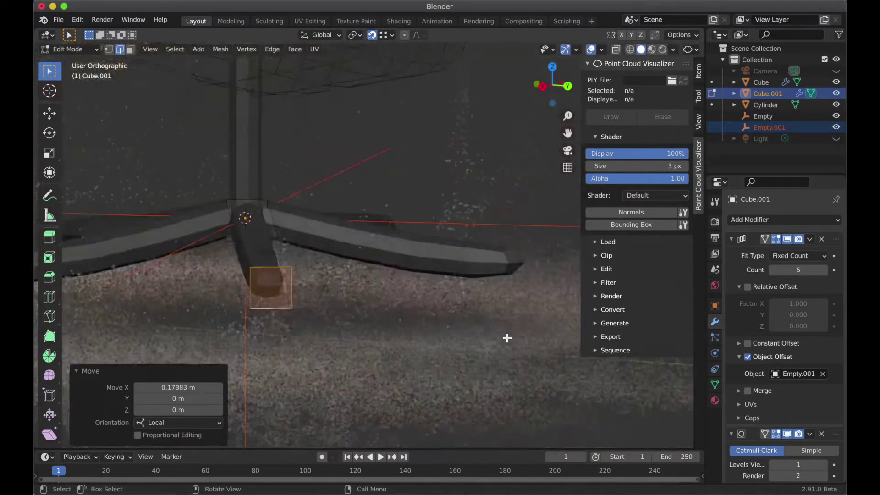
# Lower the extruded foot along Z and add a loop cut near the leg end
pyautogui.moveTo(507, 337); pyautogui.dragTo(485, 362, button='middle')
pyautogui.press('g')
pyautogui.press('z')
pyautogui.click(533, 406)
pyautogui.moveTo(532, 406); pyautogui.dragTo(528, 417, button='middle')
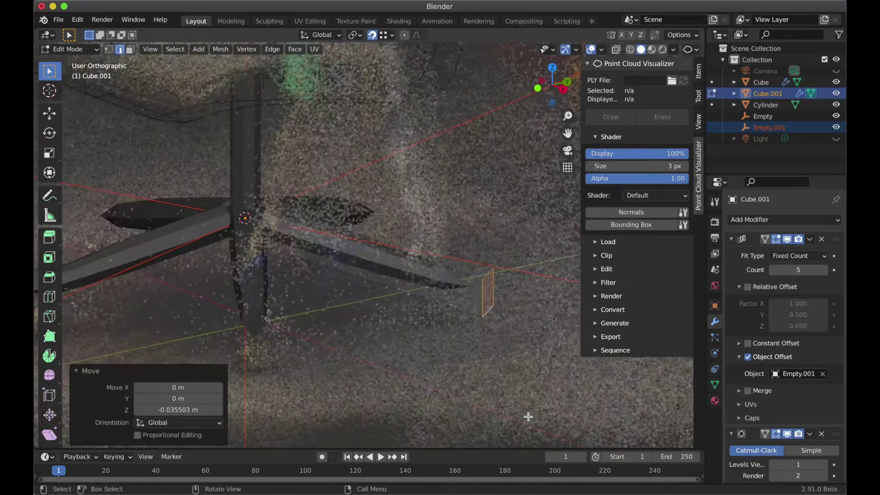
pyautogui.hotkey('ctrl', 'r')
pyautogui.moveTo(475, 312); pyautogui.dragTo(542, 334)
pyautogui.moveTo(542, 334)
pyautogui.mouseDown(button='middle')
pyautogui.moveTo(431, 310)
pyautogui.moveTo(414, 316)
pyautogui.moveTo(425, 367)
pyautogui.mouseUp(button='middle')
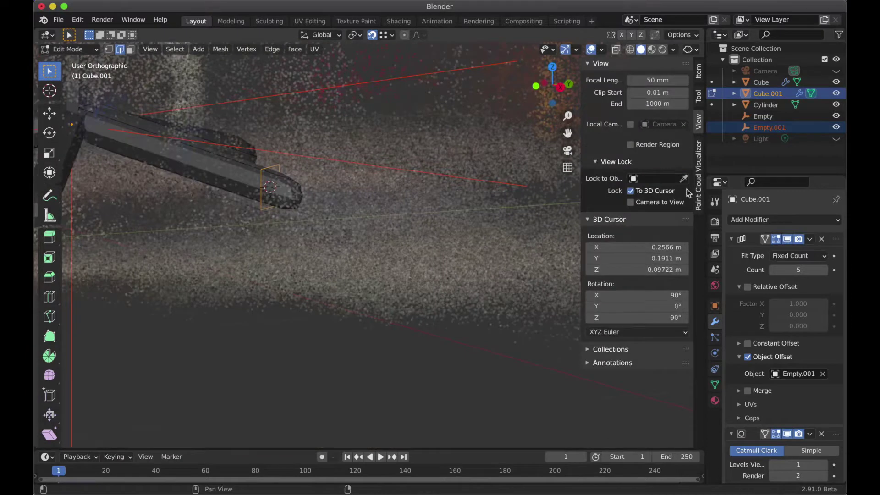
# Set the 3D cursor height to Z 0.04 for the wheel
pyautogui.click(698, 122)
pyautogui.press('KP_1')
pyautogui.moveTo(643, 269); pyautogui.dragTo(643, 270)
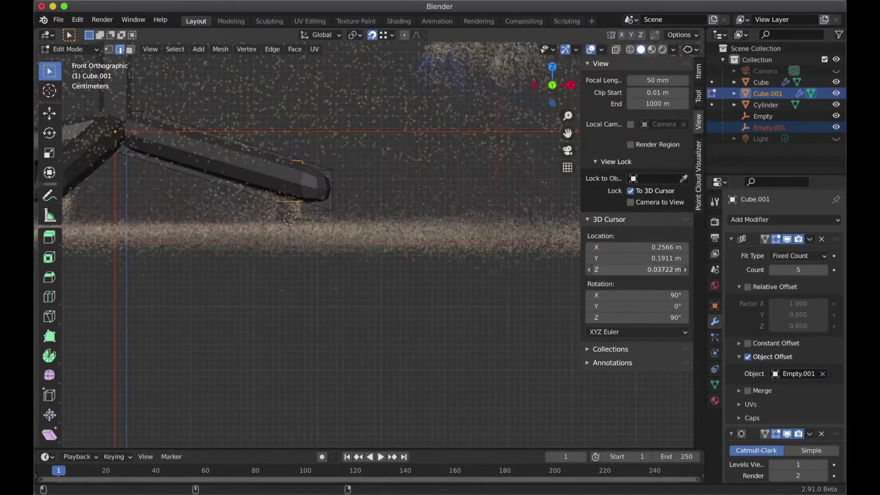
pyautogui.write('0.04')
pyautogui.press('Return')
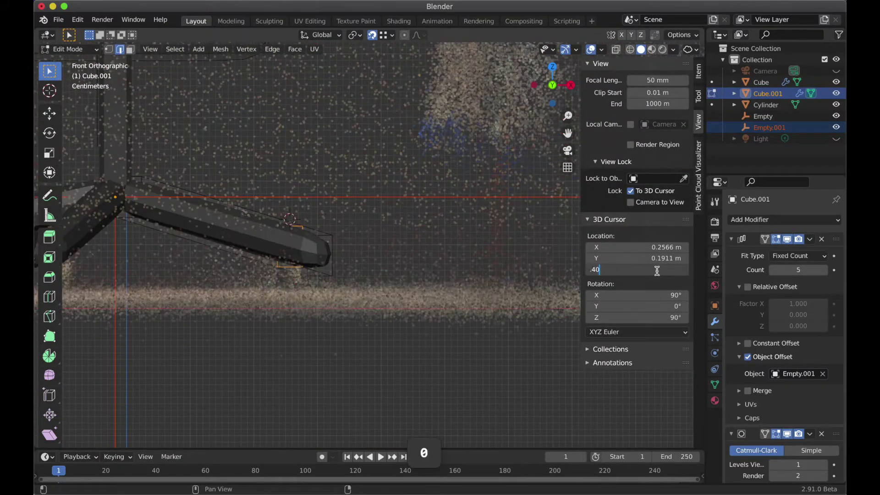
# Add a circle at the cursor and edit its radius, then undo it
pyautogui.hotkey('shift', 'a')
pyautogui.click(363, 300)
pyautogui.click(178, 328)
pyautogui.write('0.02')
pyautogui.press('Return')
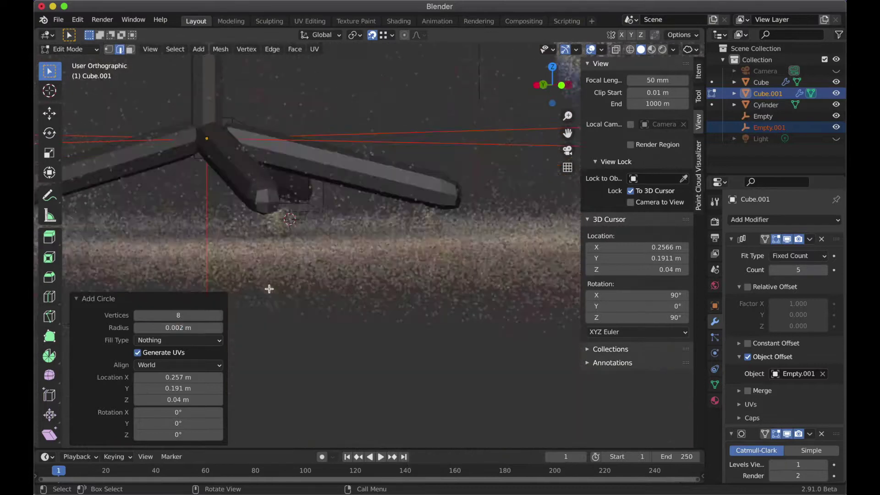
pyautogui.moveTo(207, 323); pyautogui.dragTo(328, 247, button='middle')
pyautogui.hotkey('ctrl', 'z')
# Add a sideways cylinder wheel (radius 0.025, depth 0.15) and loop-cut it
pyautogui.hotkey('shift', 'a')
pyautogui.click(327, 292)
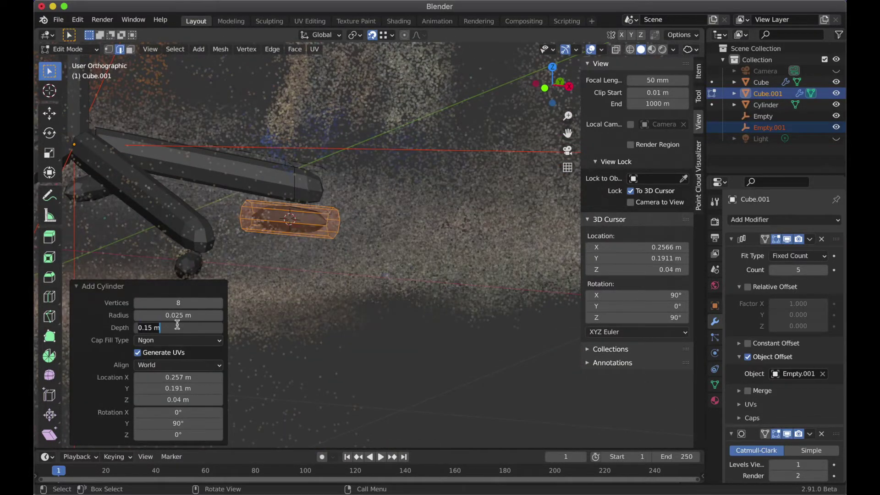
pyautogui.moveTo(314, 242)
pyautogui.mouseDown(button='middle')
pyautogui.moveTo(294, 268)
pyautogui.moveTo(291, 218)
pyautogui.mouseUp(button='middle')
pyautogui.hotkey('ctrl', 'r')
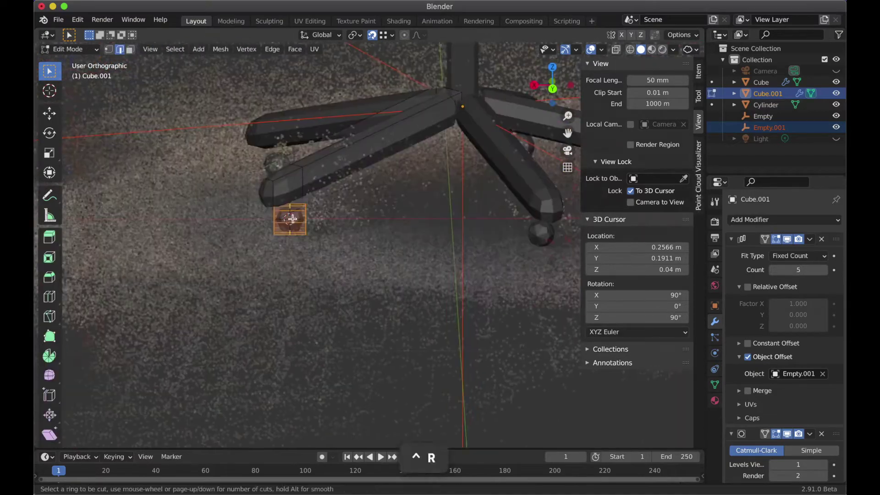
pyautogui.click(294, 220)
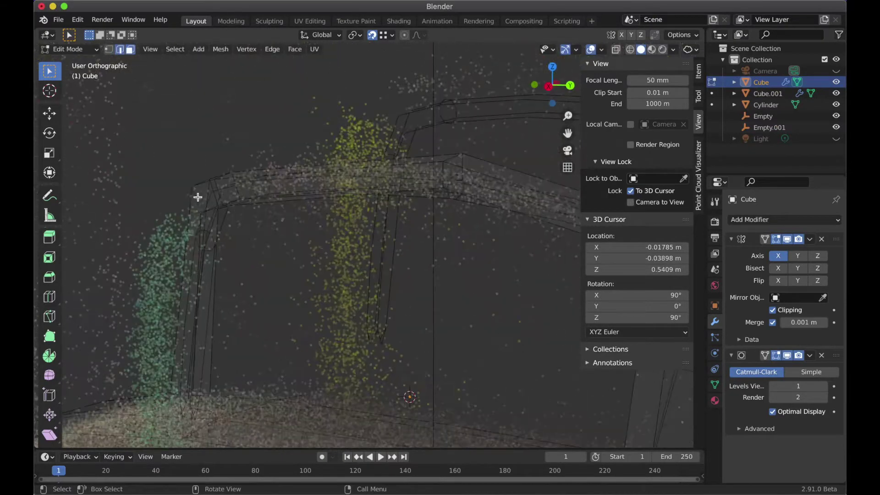
# Move the selected seat vertices along Y in side view, undoing the second move
pyautogui.press('KP_3')
pyautogui.press('g')
pyautogui.press('y')
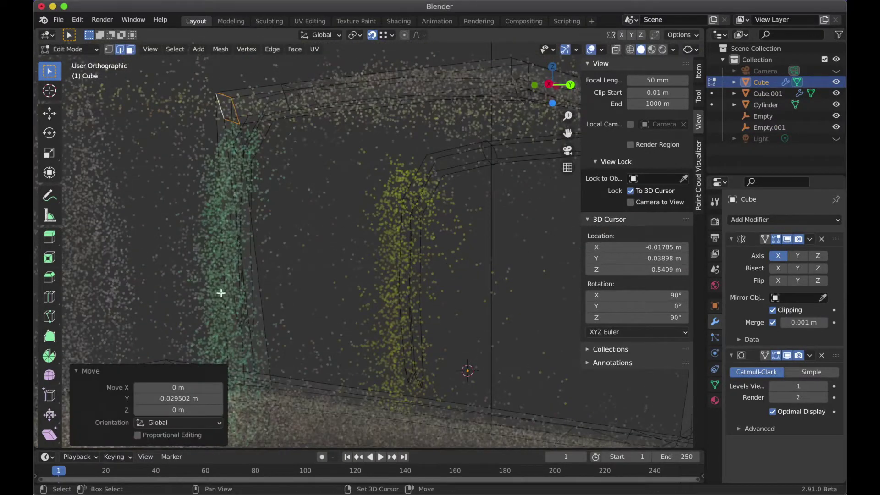
pyautogui.press('KP_3')
pyautogui.press('g')
pyautogui.press('y')
pyautogui.click(327, 178)
pyautogui.hotkey('ctrl', 'z')
# Rotate the armrest vertices, then raise them along Z and exit Edit Mode
pyautogui.press('KP_3')
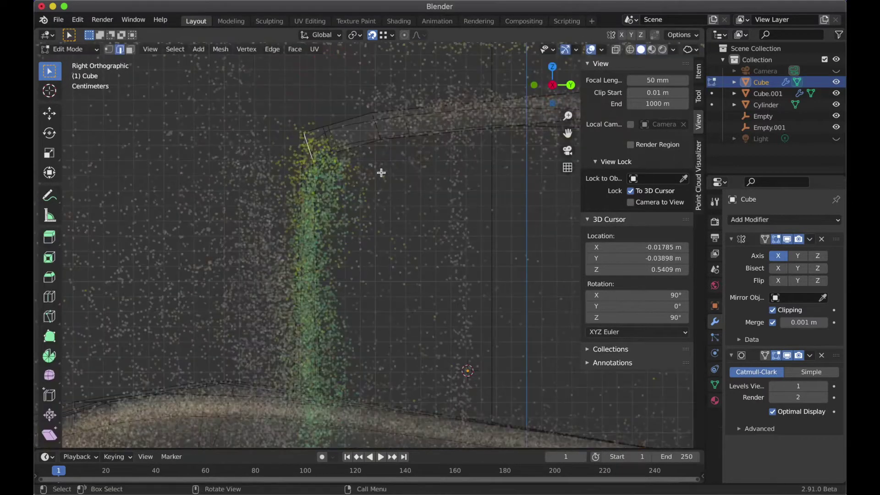
pyautogui.press('r')
pyautogui.click(408, 191)
pyautogui.press('Escape')
pyautogui.press('KP_3')
pyautogui.press('g')
pyautogui.press('z')
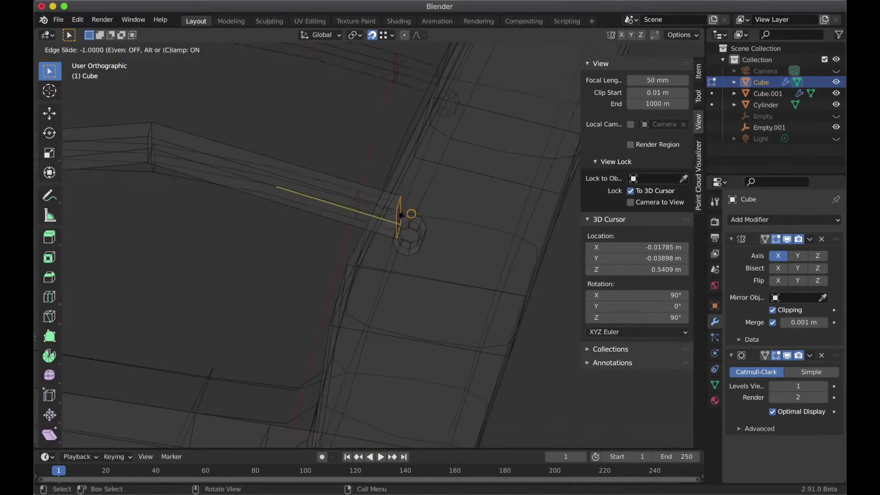
pyautogui.press('tab')
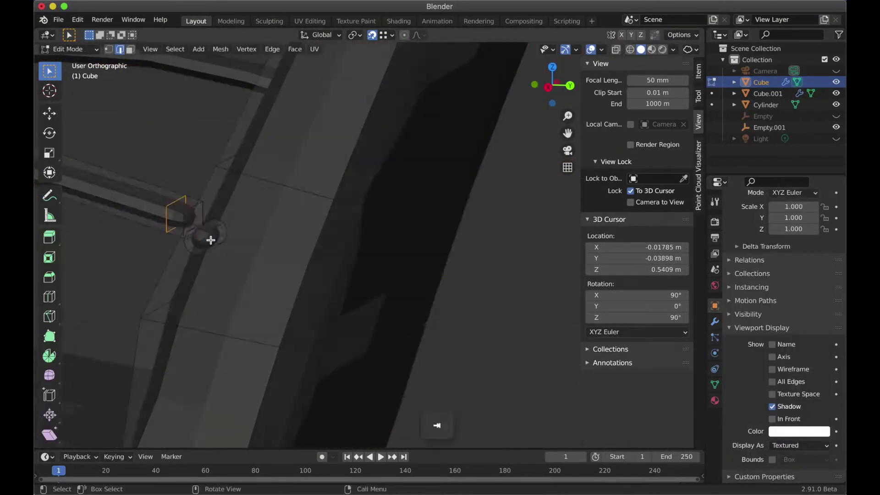
# Duplicate the armrest piece and move the copy lower into place
pyautogui.press('KP_3')
pyautogui.hotkey('shift', 'd')
pyautogui.press('g')
pyautogui.press('y')
pyautogui.click(521, 407)
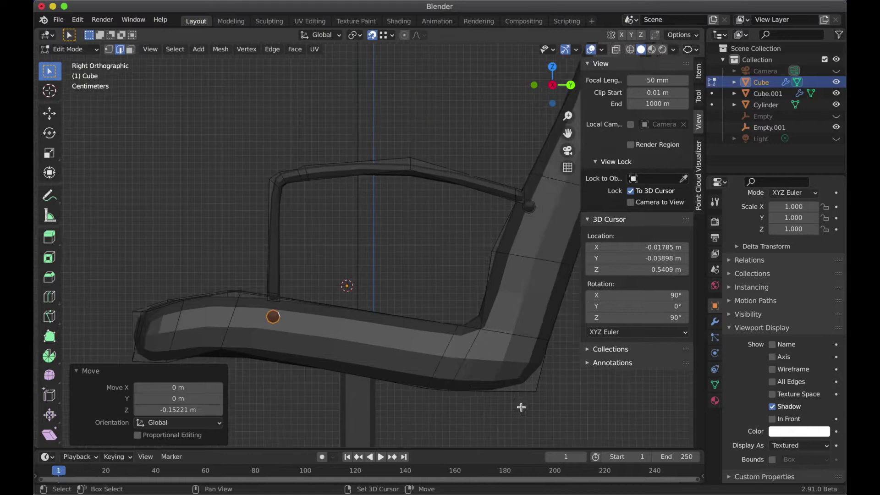